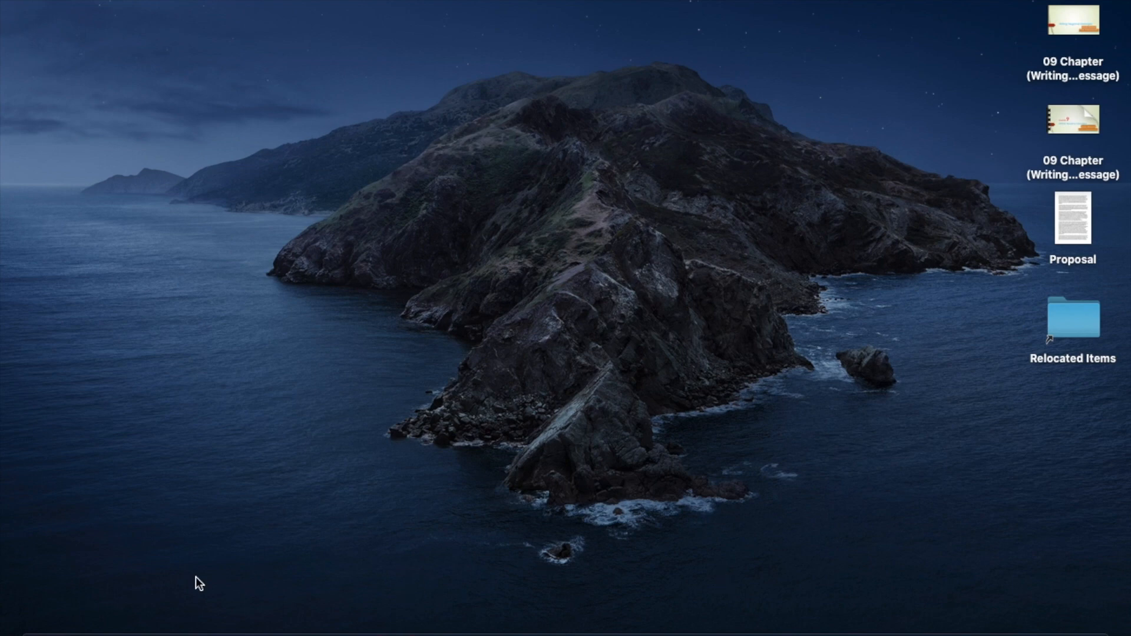
- Launch Safari full screen and go to gmail.com
mouse_move(123, 628)
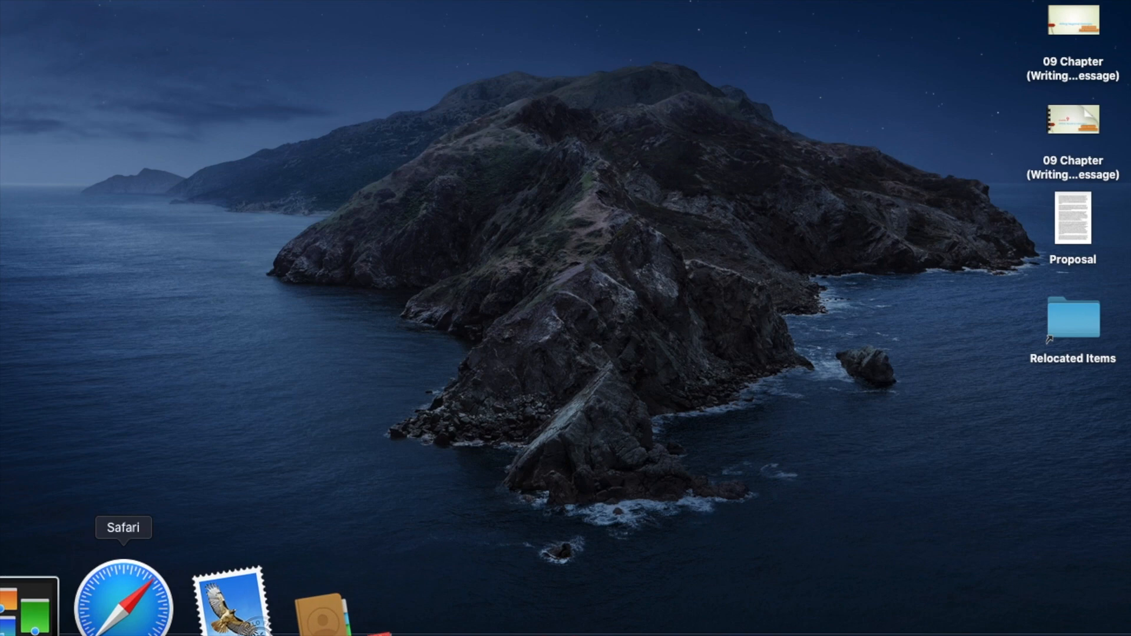
left_click(131, 628)
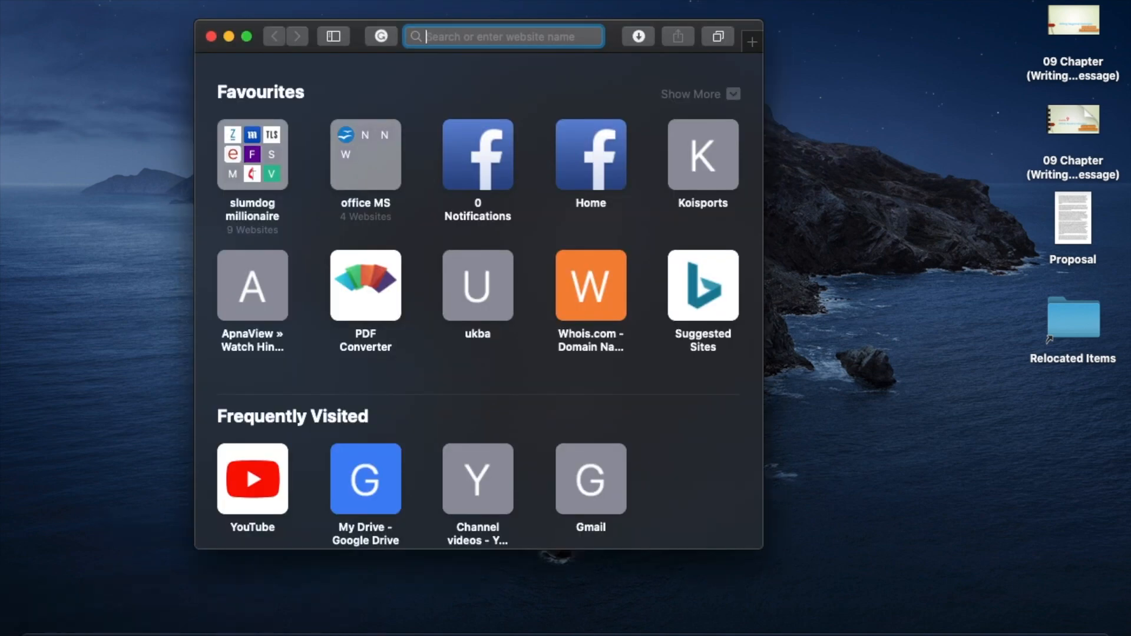
left_click(247, 36)
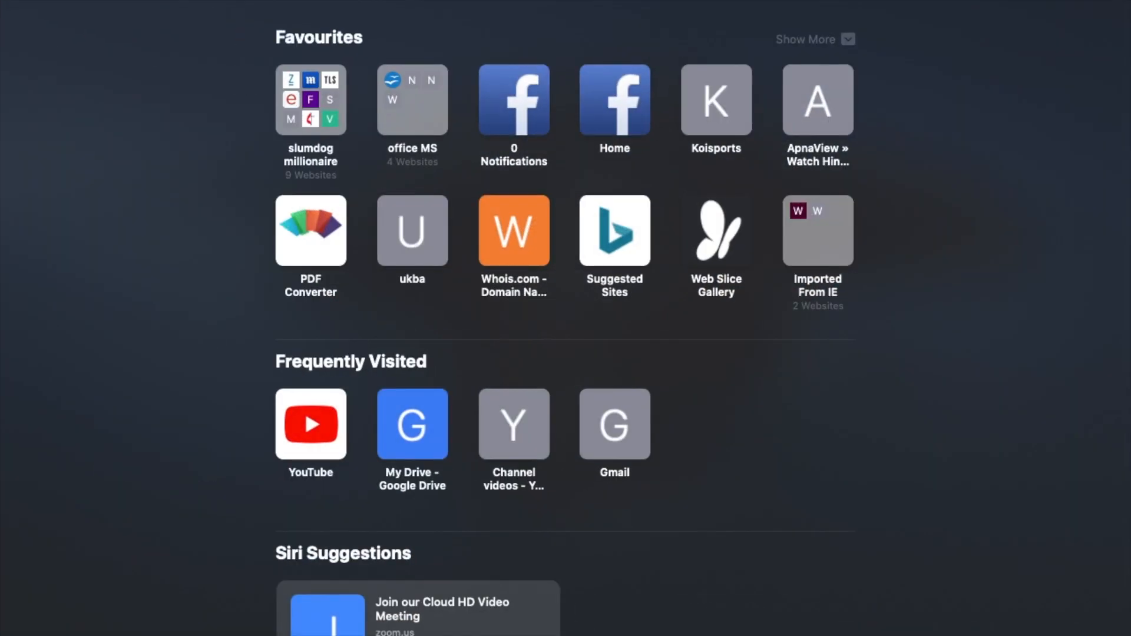
type("gmail.com")
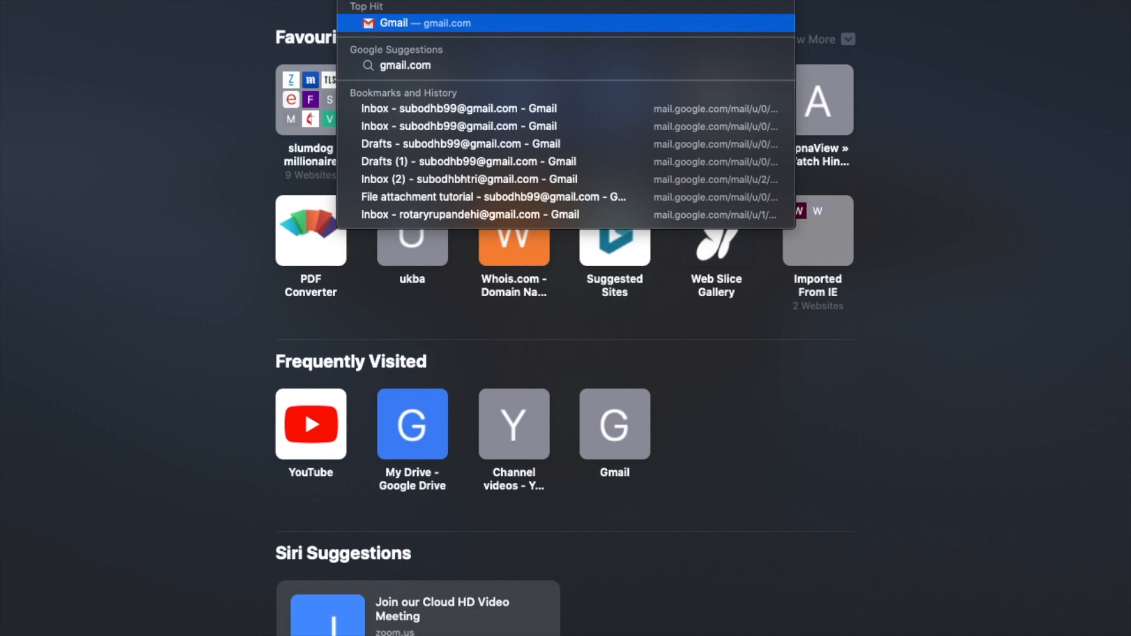
key("Return")
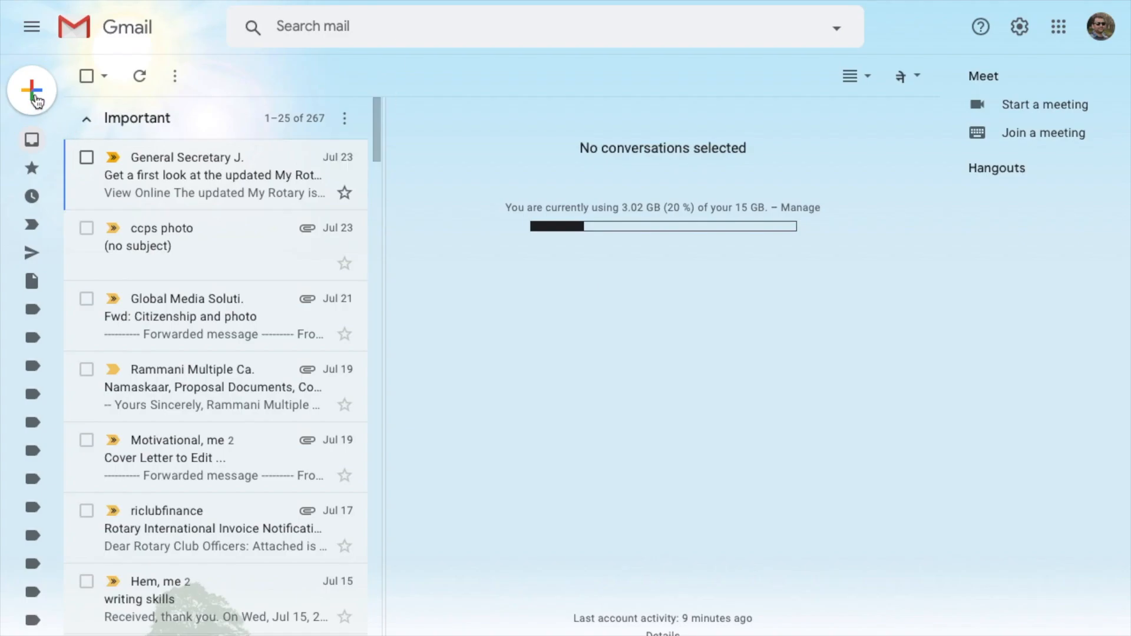
- Start an enlarged new email to the contact with subject 'Test'
mouse_move(36, 100)
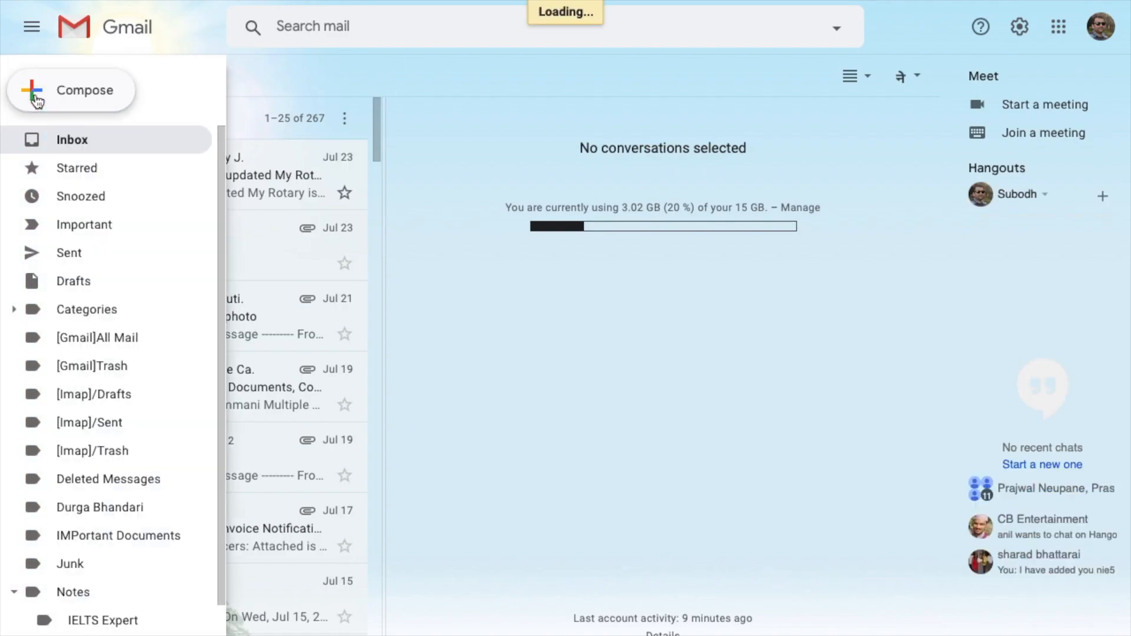
left_click(34, 97)
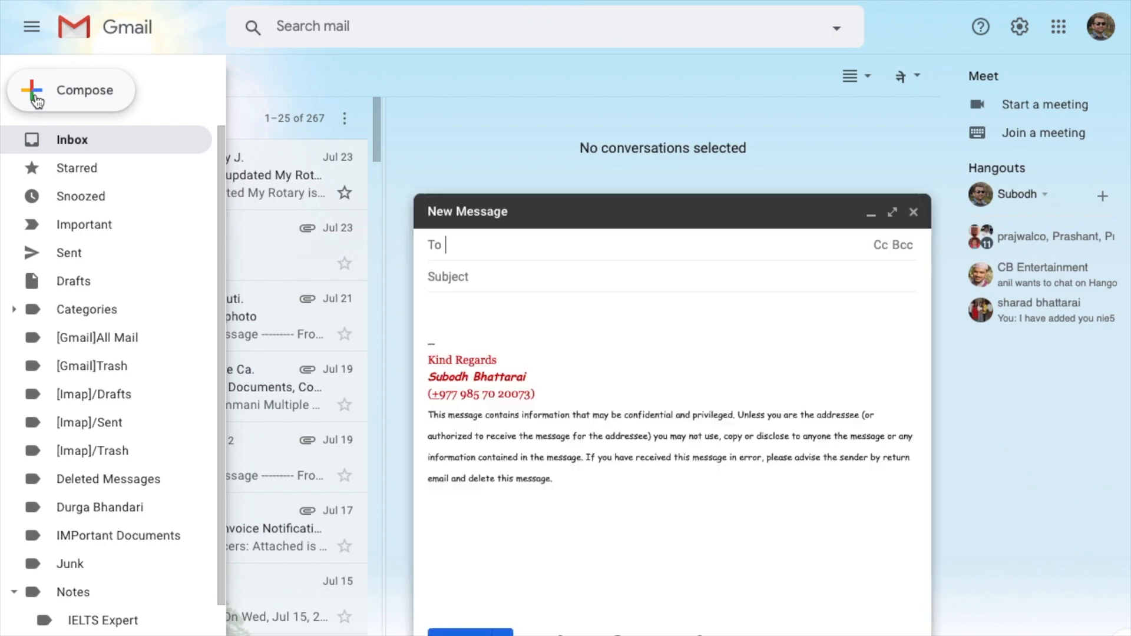
left_click(890, 266)
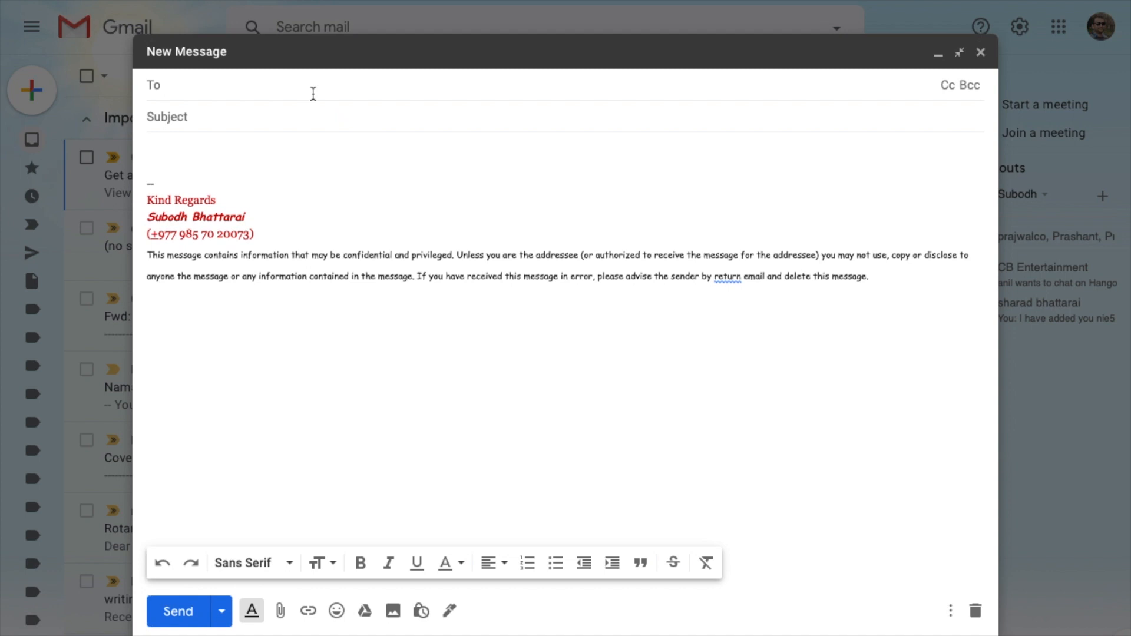
type("subodh")
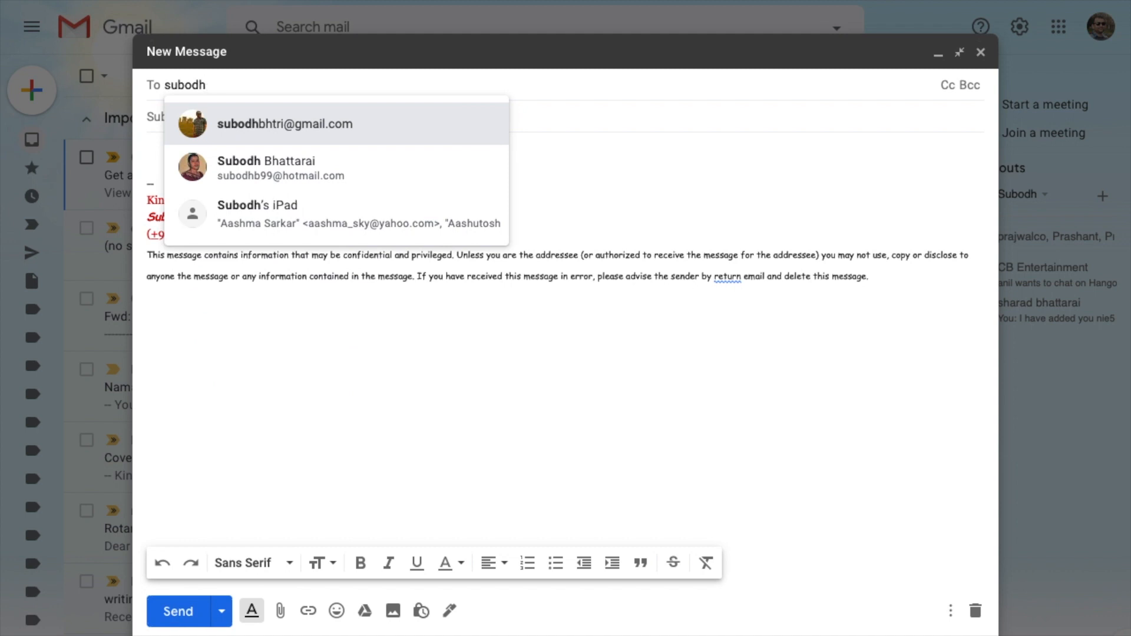
key("Return")
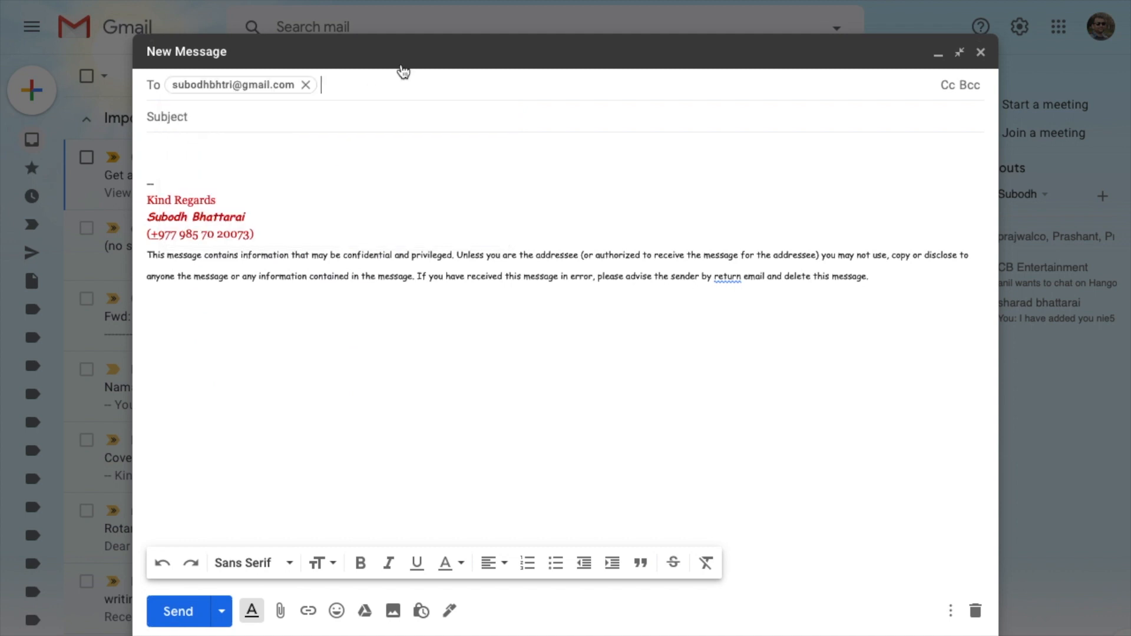
left_click(300, 117)
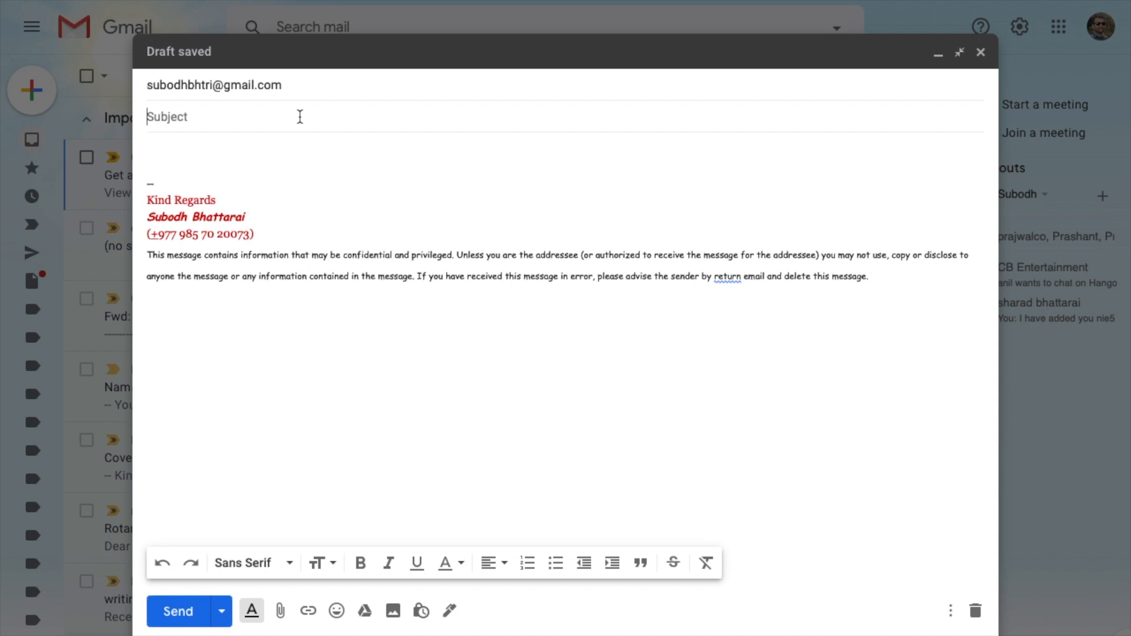
type("Test")
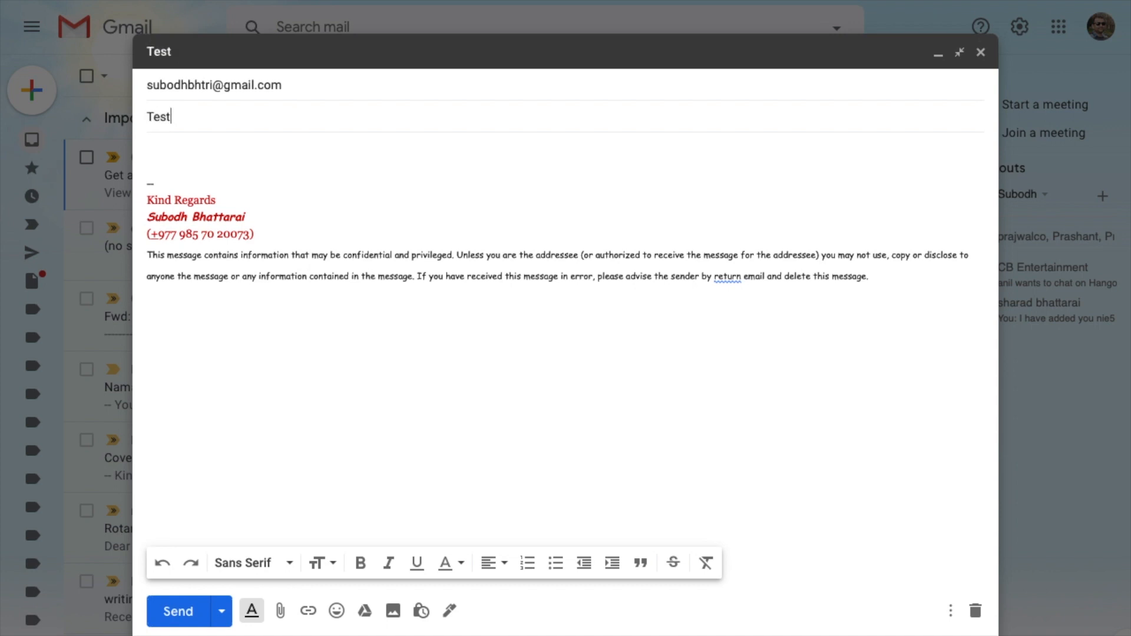
- Write the body 'Please find the attached file for reference.', correcting 'fore' to 'for'
left_click(157, 151)
type("Pl")
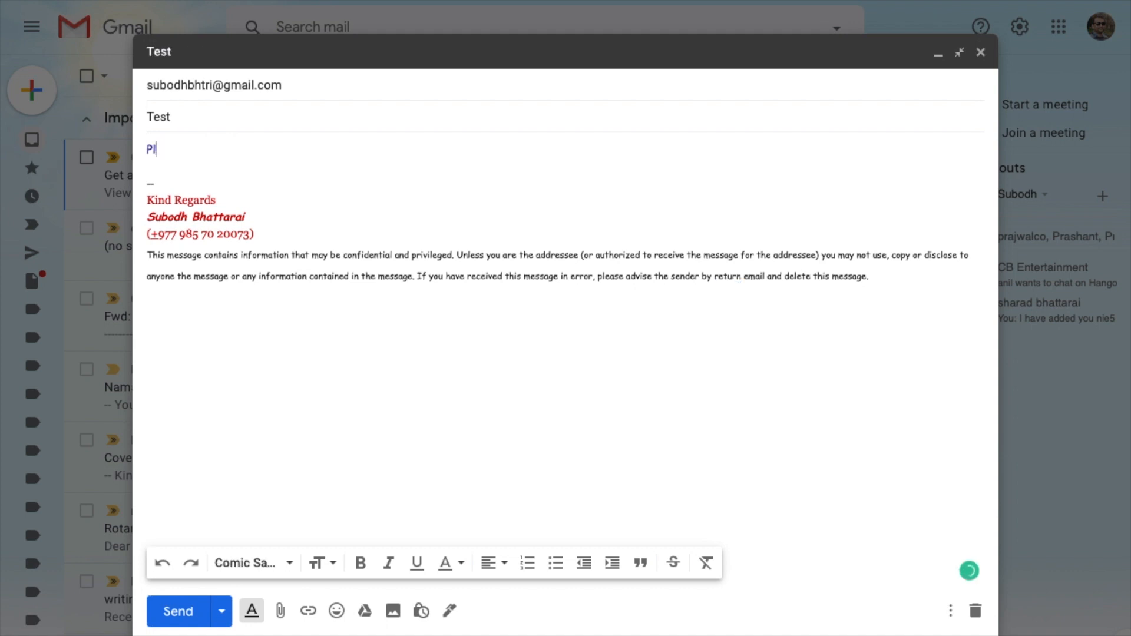
type("ease find the attached")
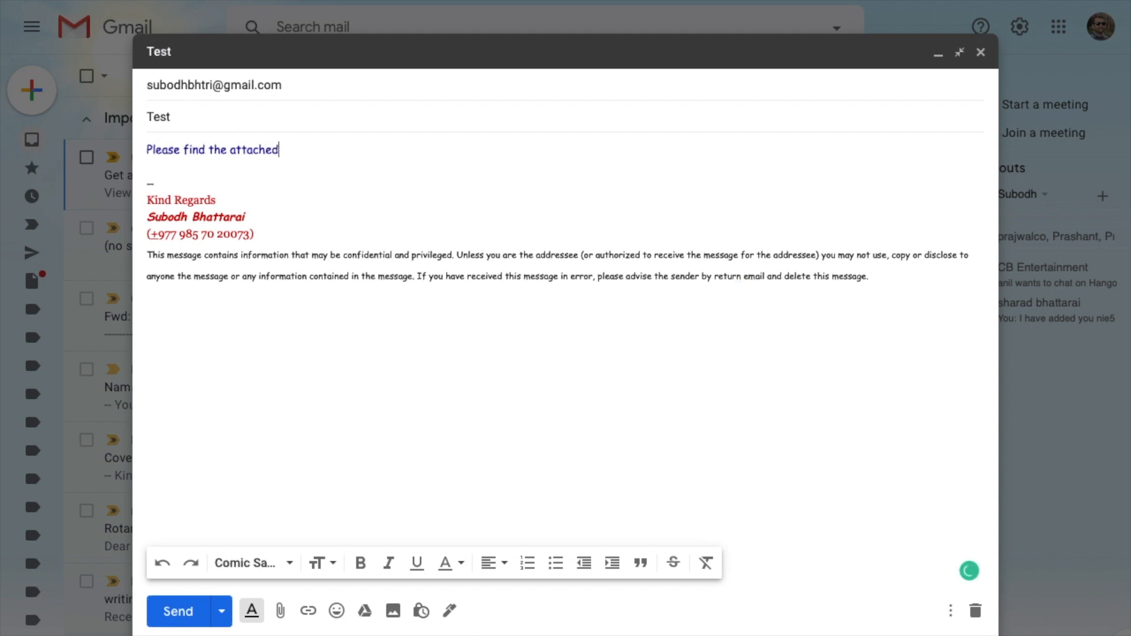
type(" file fore reference.")
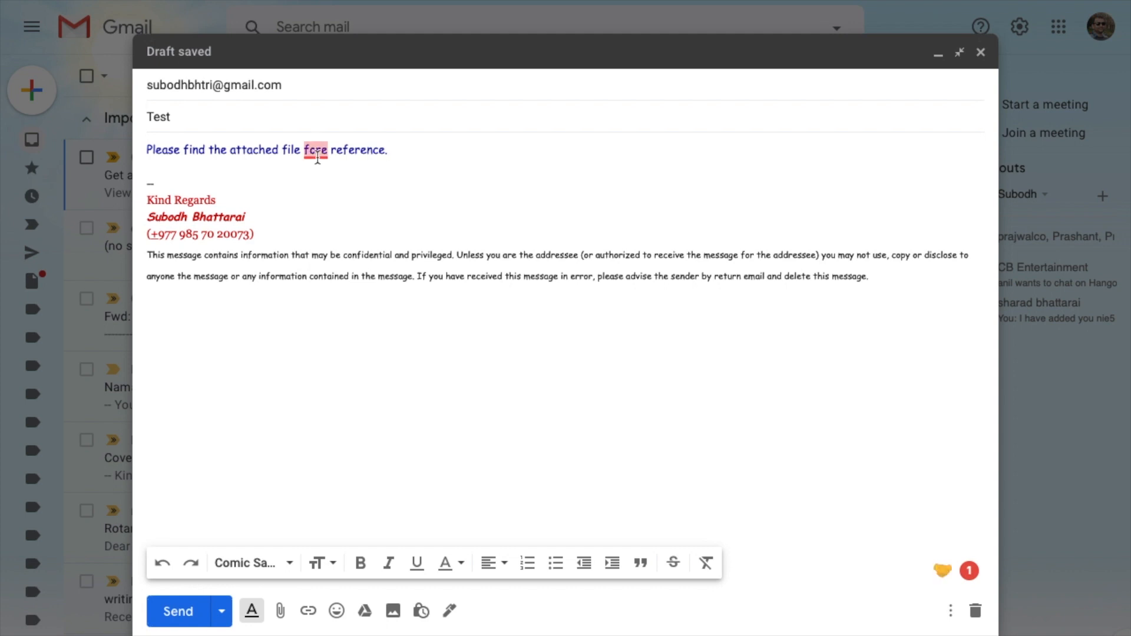
mouse_move(316, 154)
left_click(330, 223)
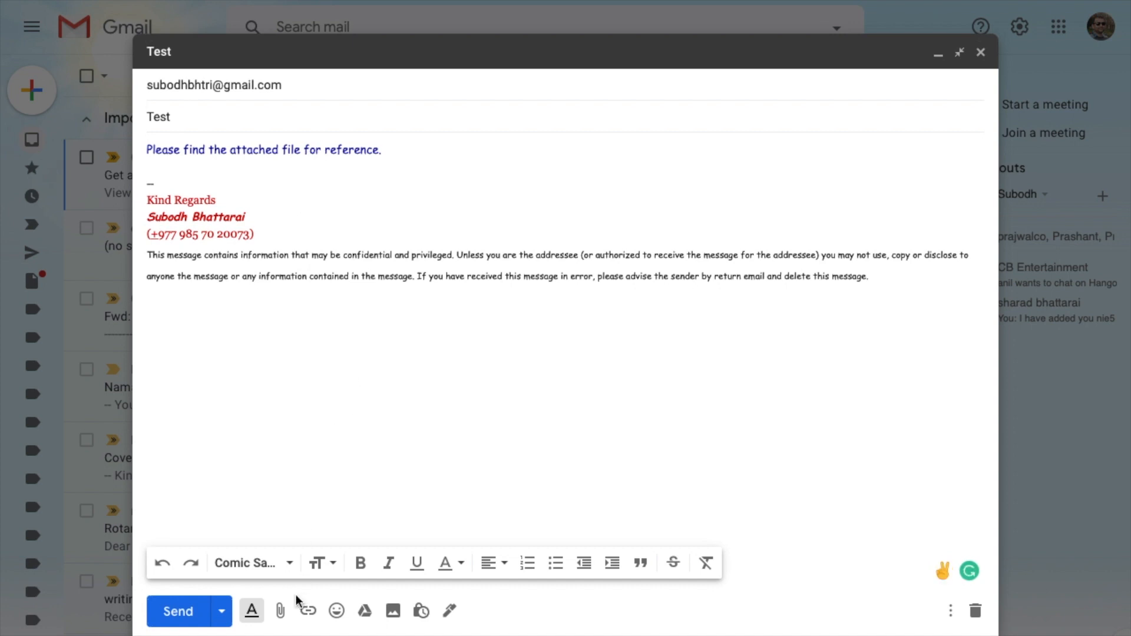
left_click(285, 614)
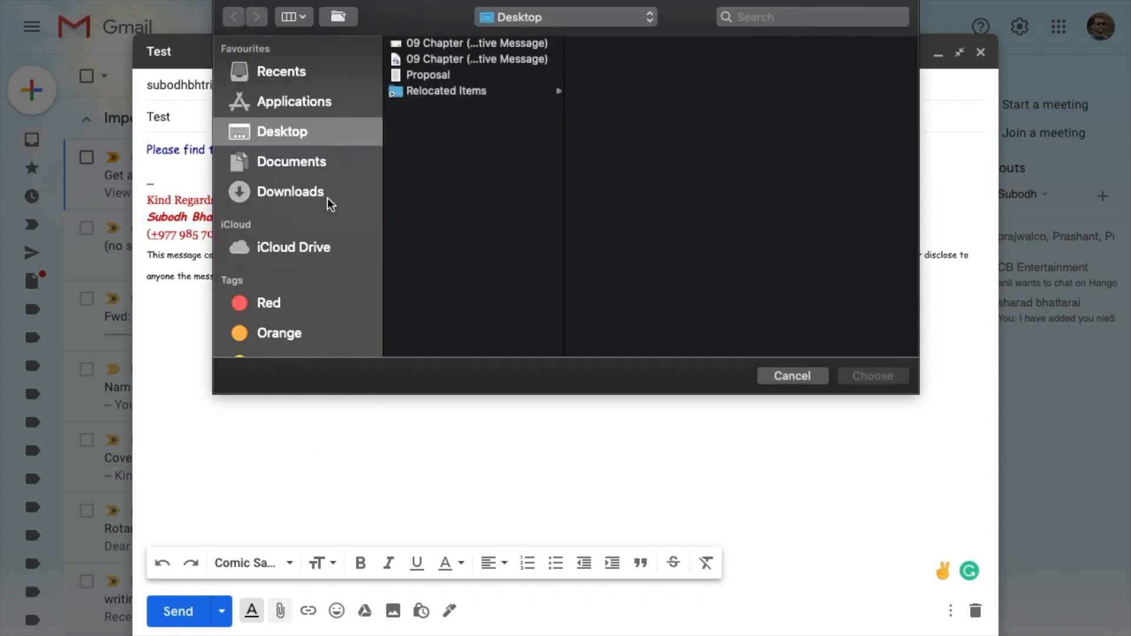
- Attach the Handshake, Writing Skills and International Express PDF books from Documents
left_click(319, 195)
left_click(348, 161)
left_click(411, 91)
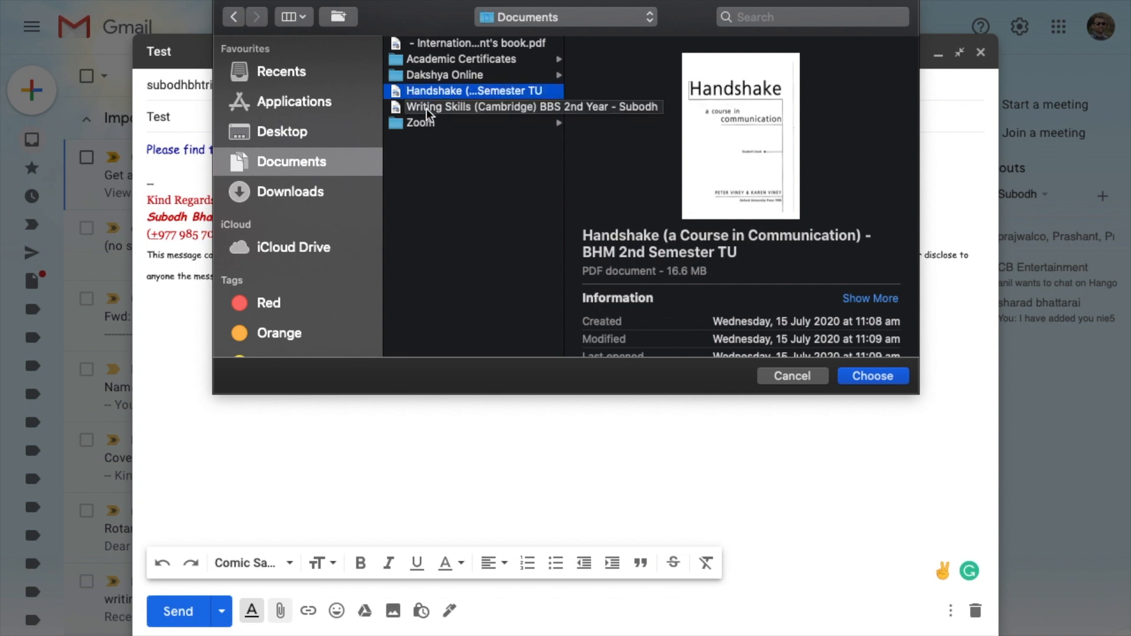
left_click(427, 108, "super")
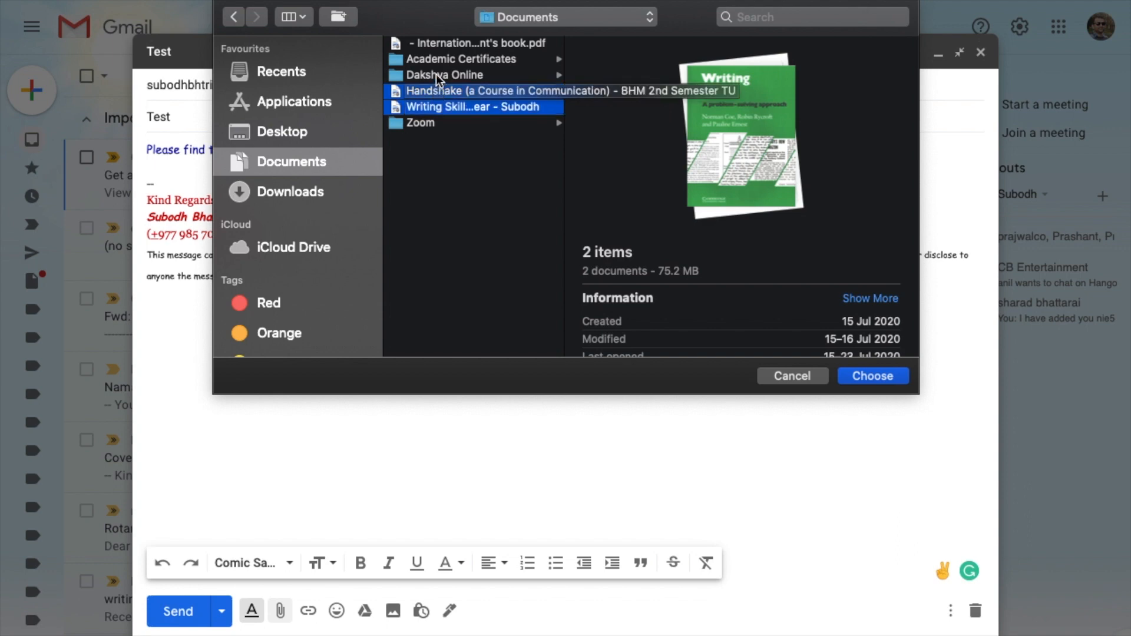
left_click(445, 44, "super")
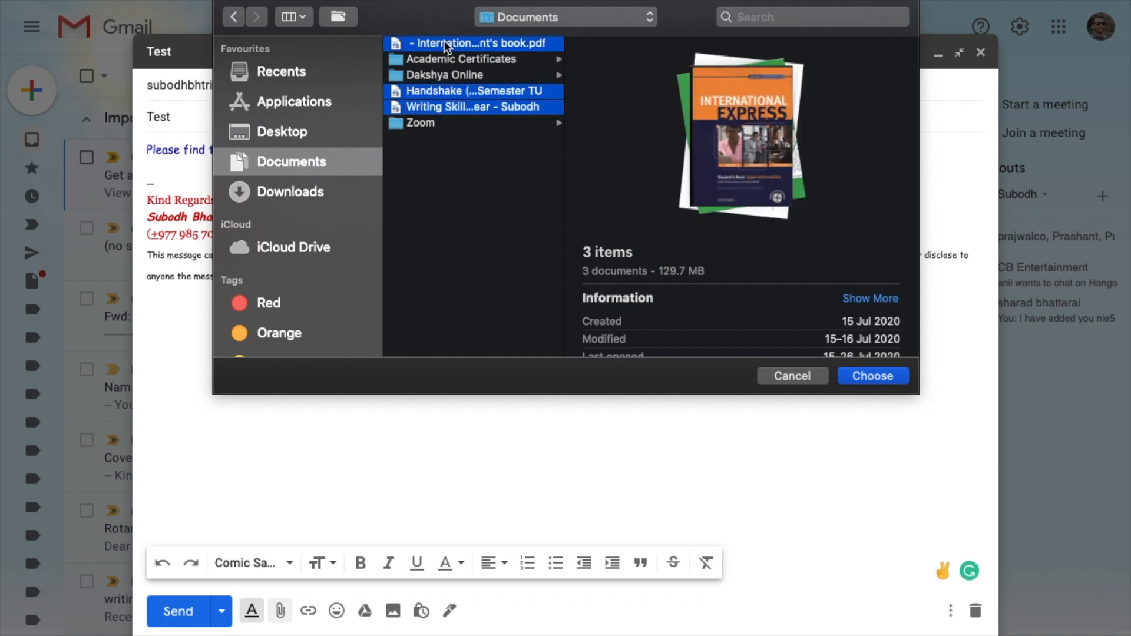
left_click(864, 373)
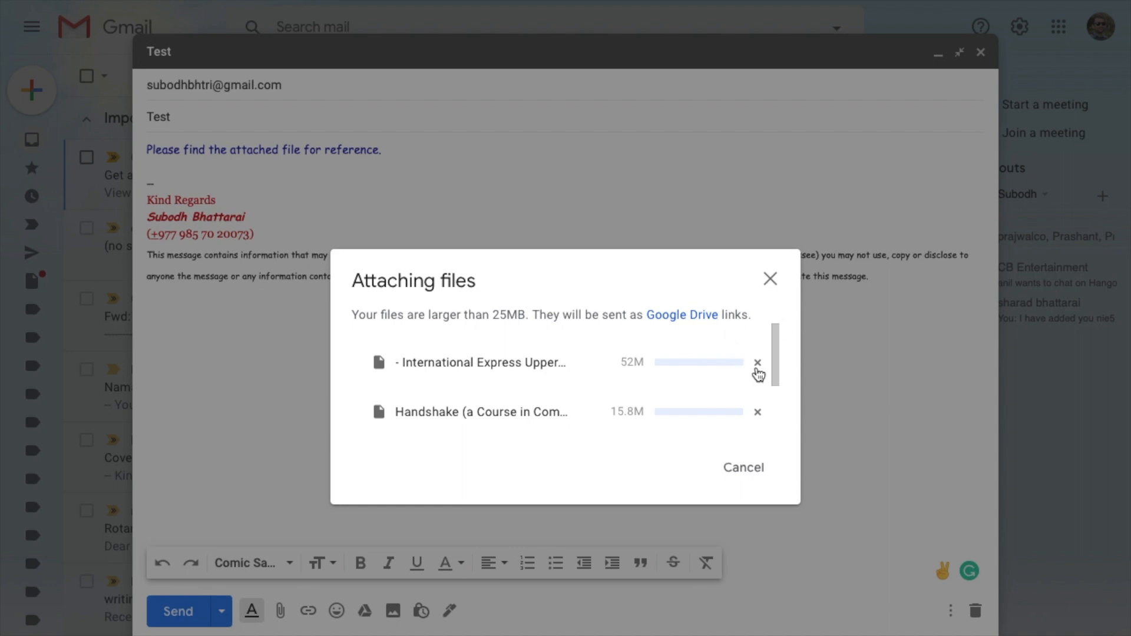
- Wait until all three books finish uploading and appear as Google Drive links
scroll(712, 356, "down", 2)
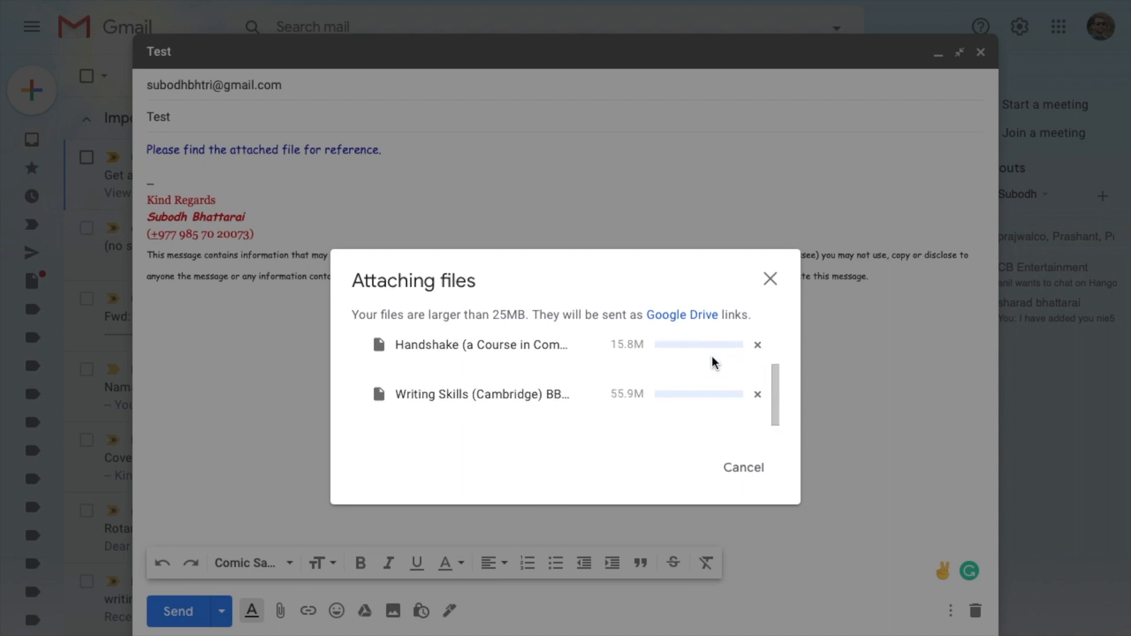
scroll(712, 356, "up", 2)
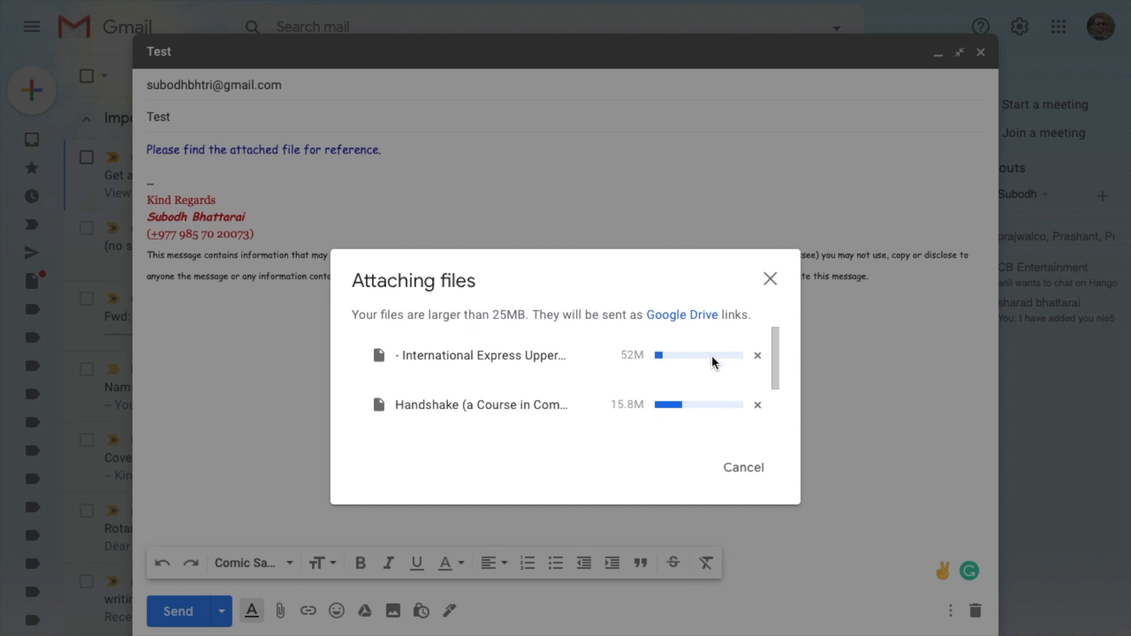
scroll(712, 355, "down", 1)
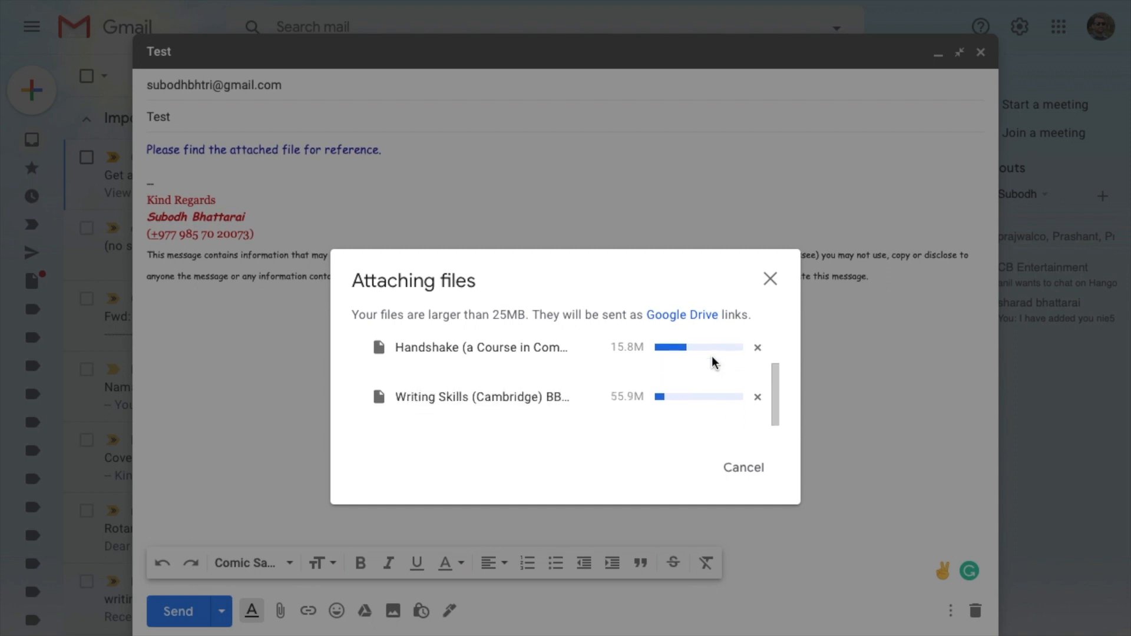
scroll(712, 356, "up", 1)
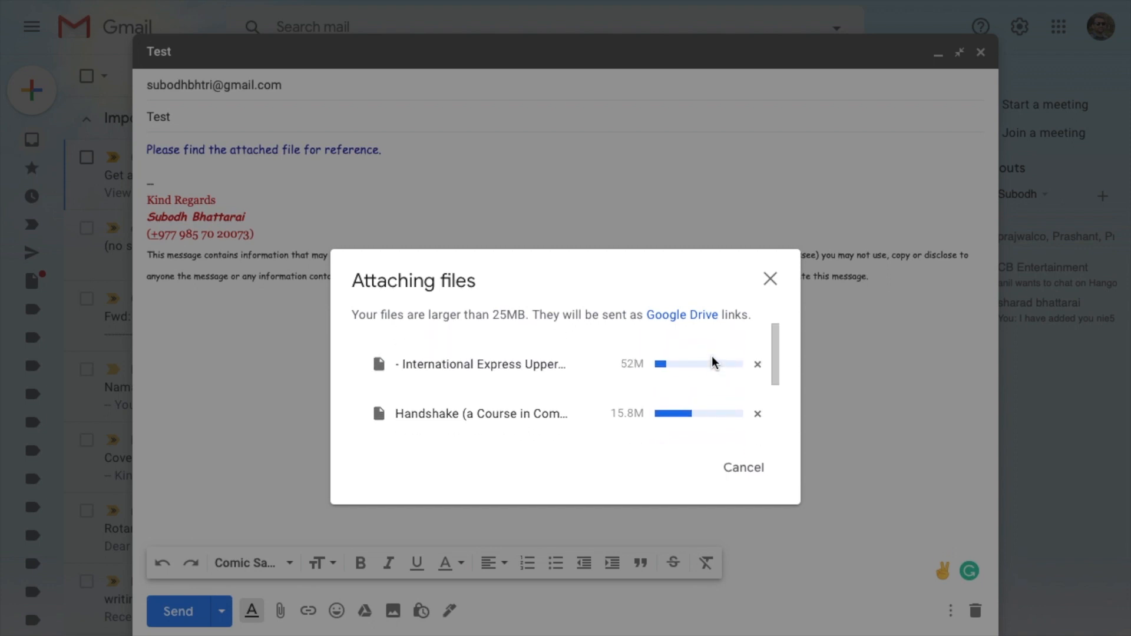
scroll(712, 363, "down", 1)
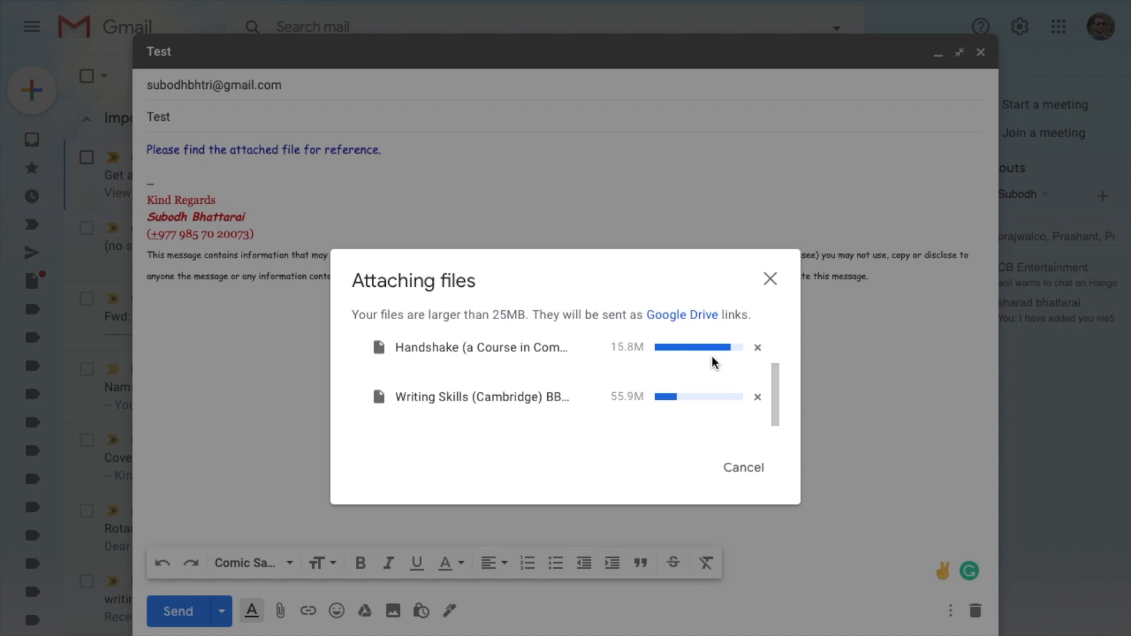
scroll(699, 360, "up", 2)
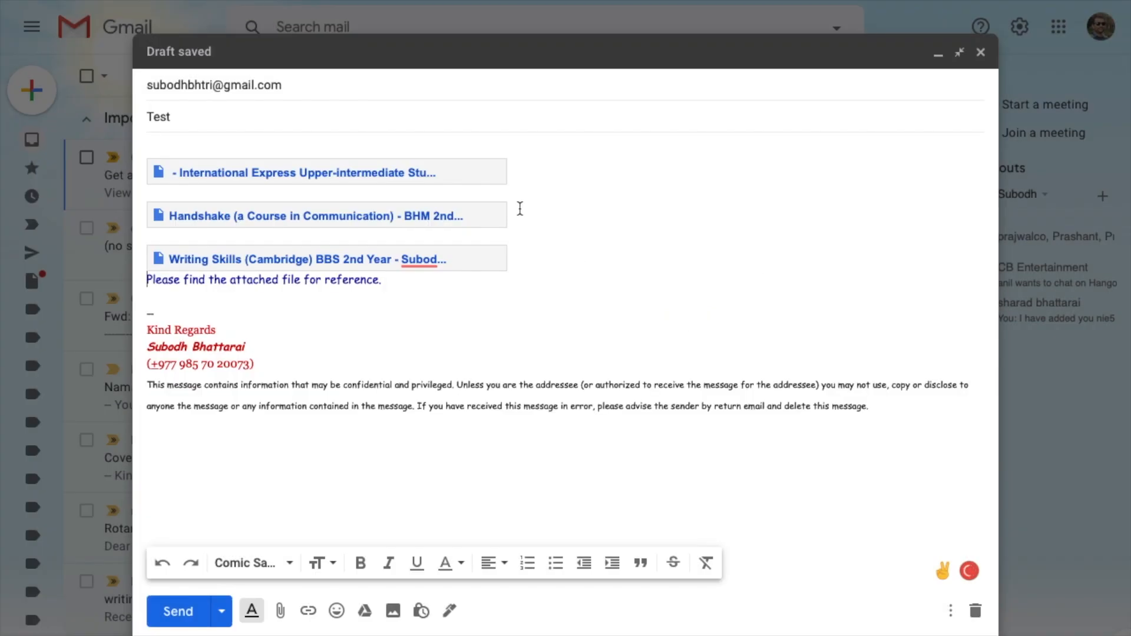
- Retitle the email 'Books in PDF format.' and send it, sharing the Drive files by link
double_click(223, 111)
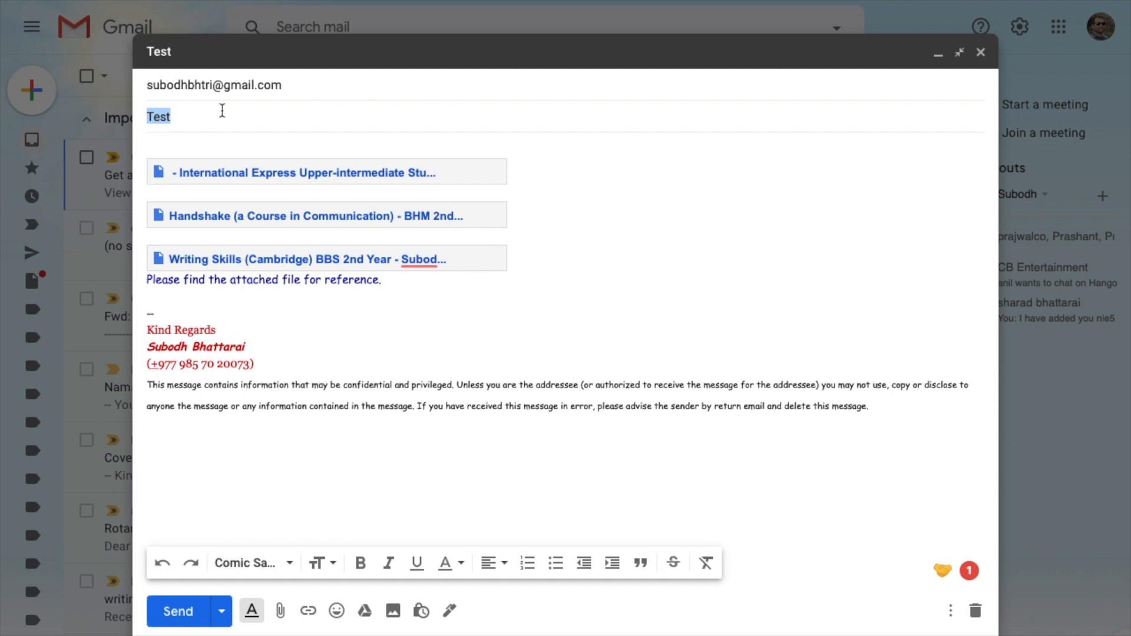
type("Books in PDF format.")
left_click(178, 612)
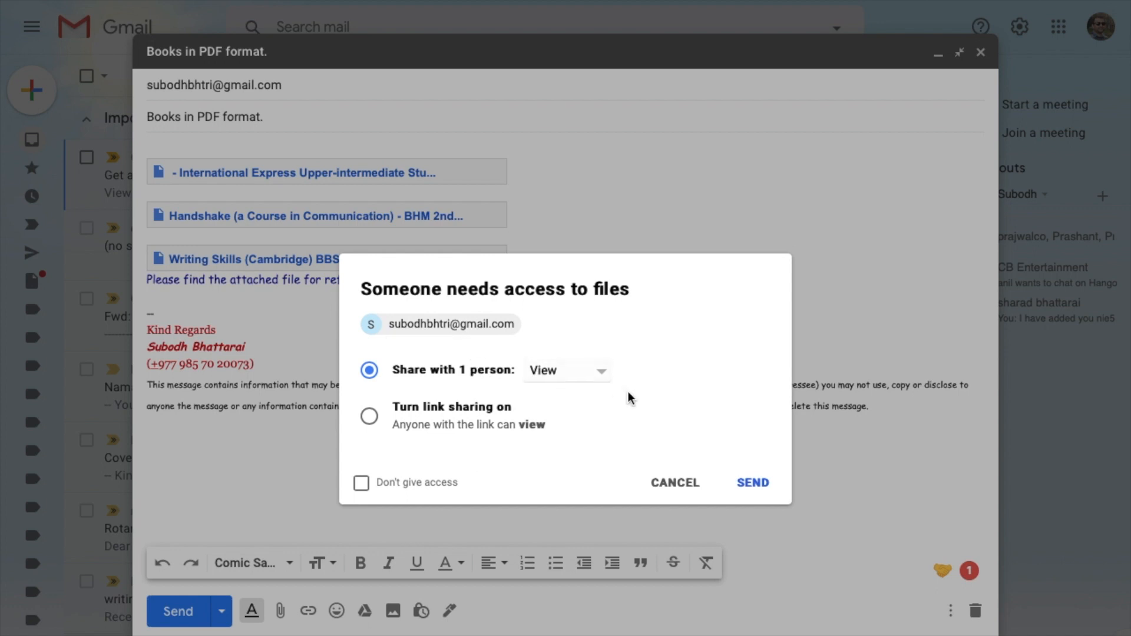
left_click(600, 373)
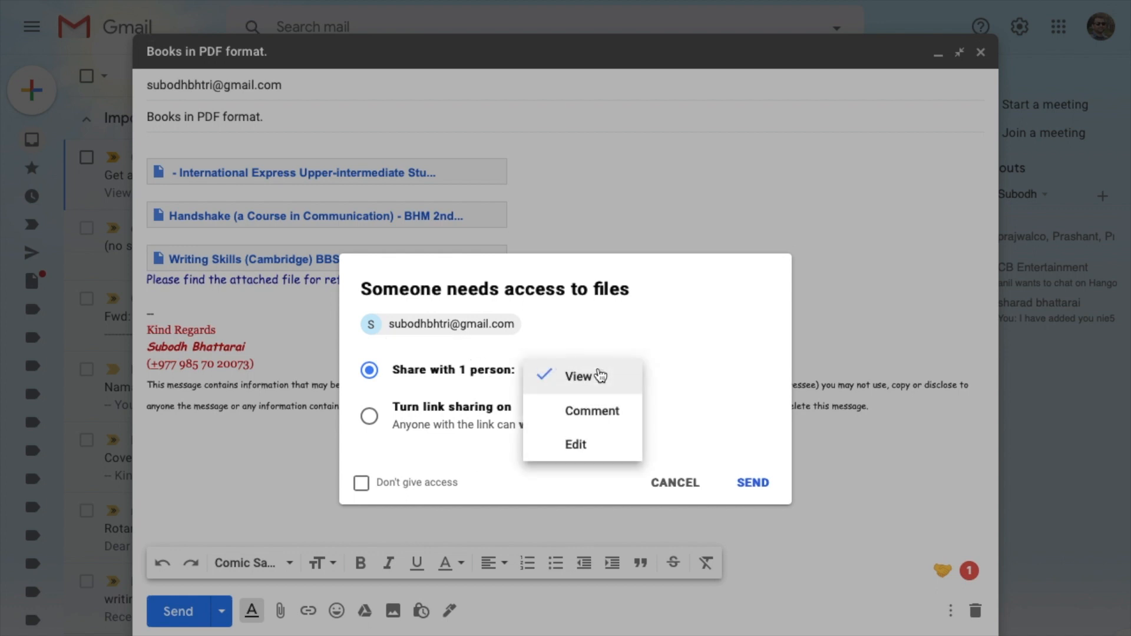
left_click(596, 446)
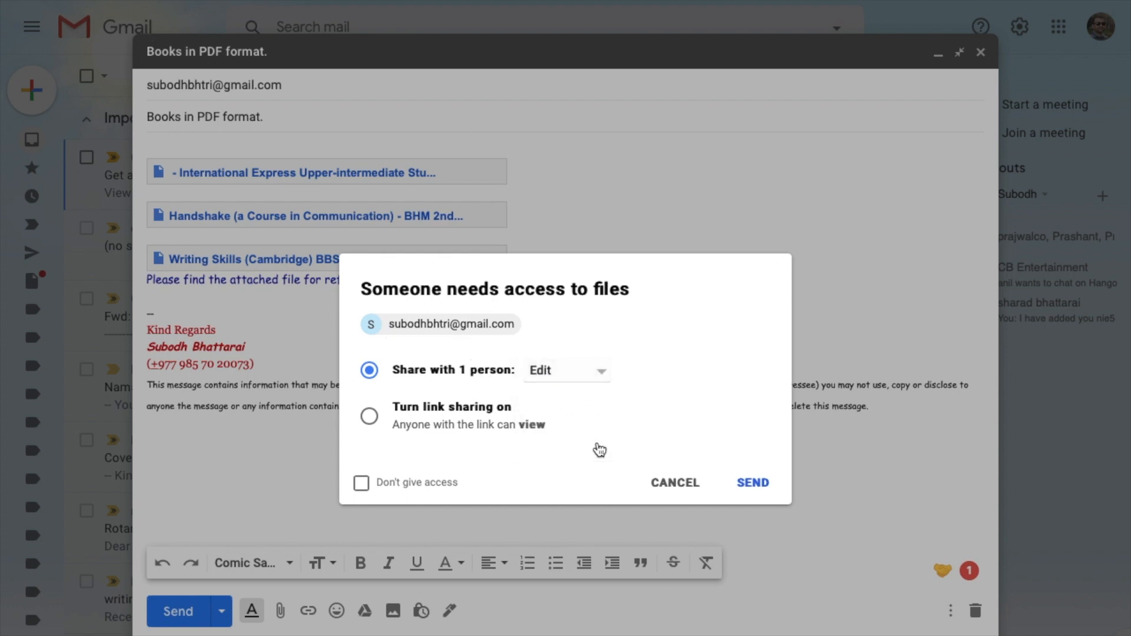
left_click(371, 418)
left_click(750, 484)
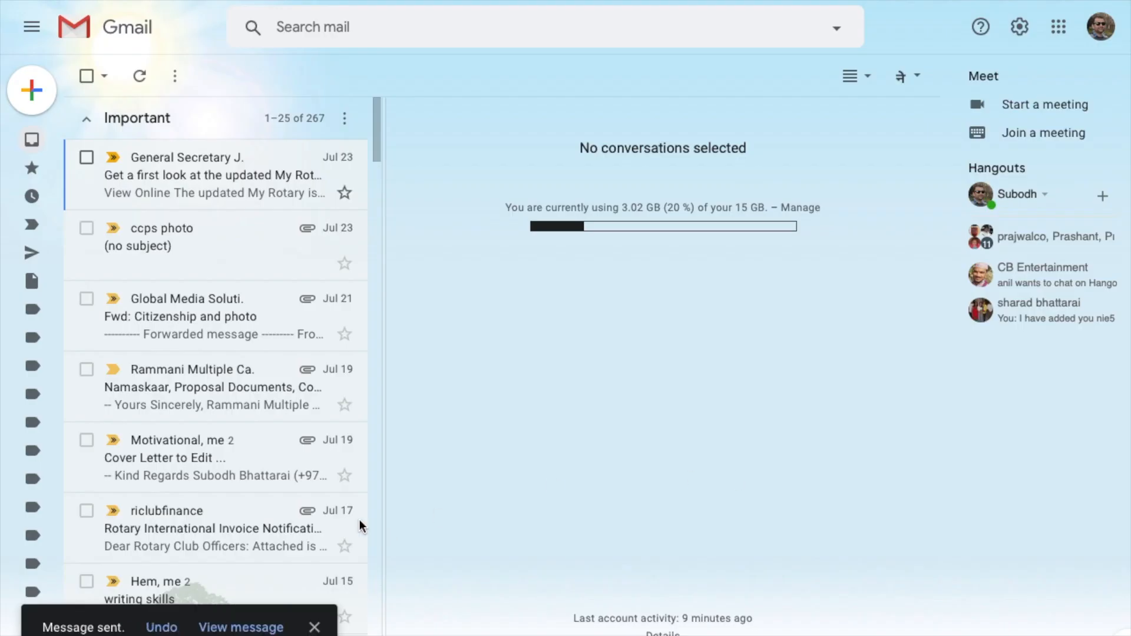
- View the sent message, then open the recipient's account inbox in a new tab
left_click(229, 626)
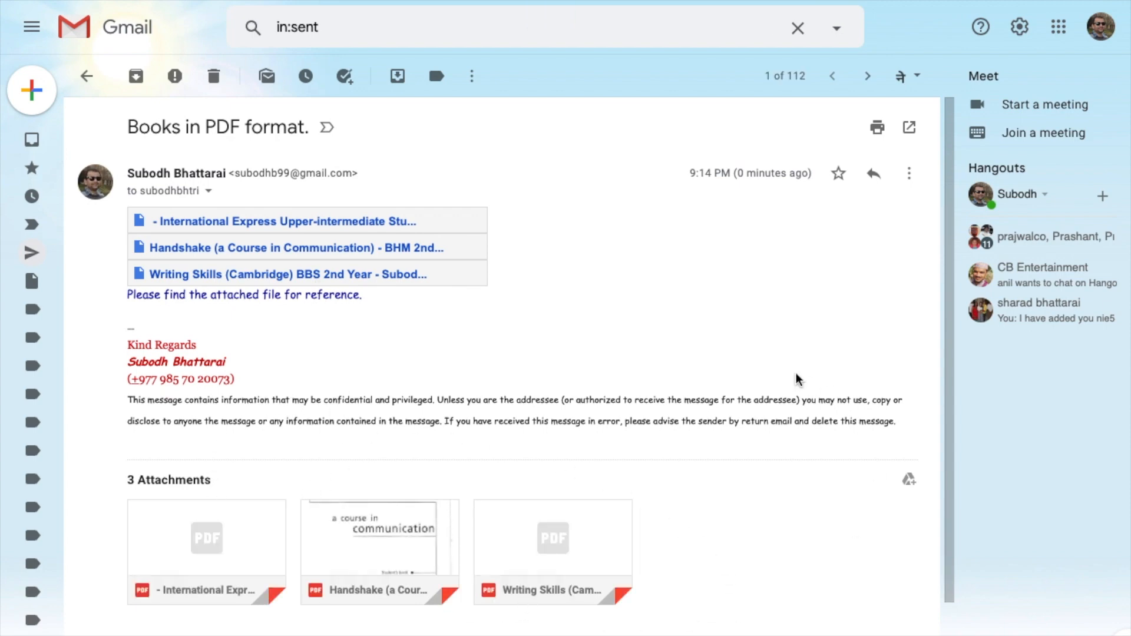
left_click(1105, 28)
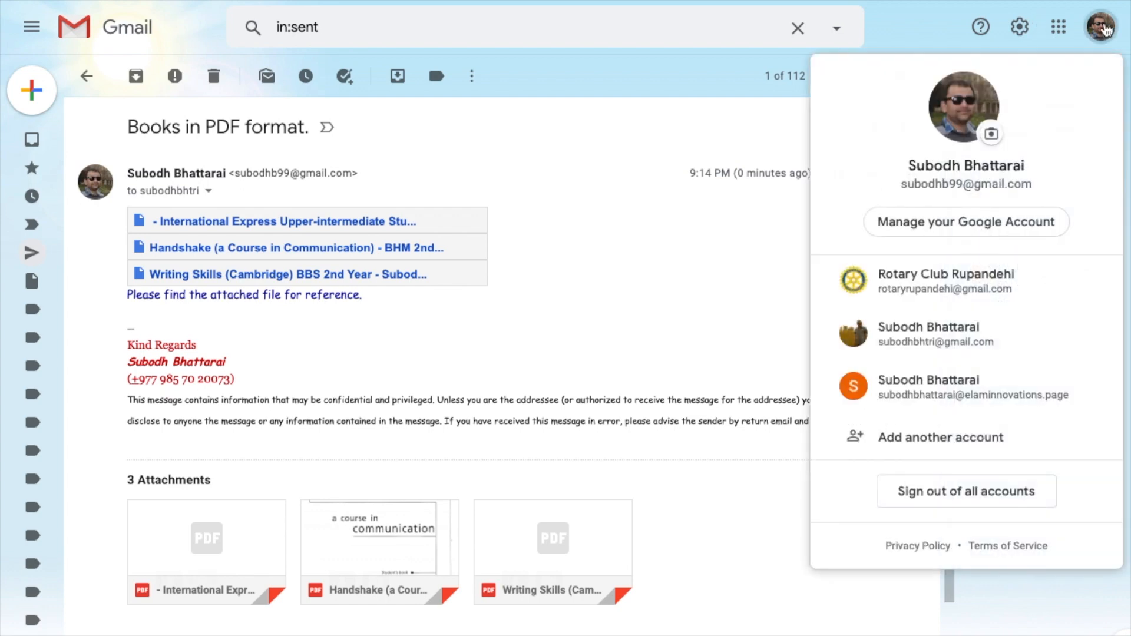
left_click(971, 336)
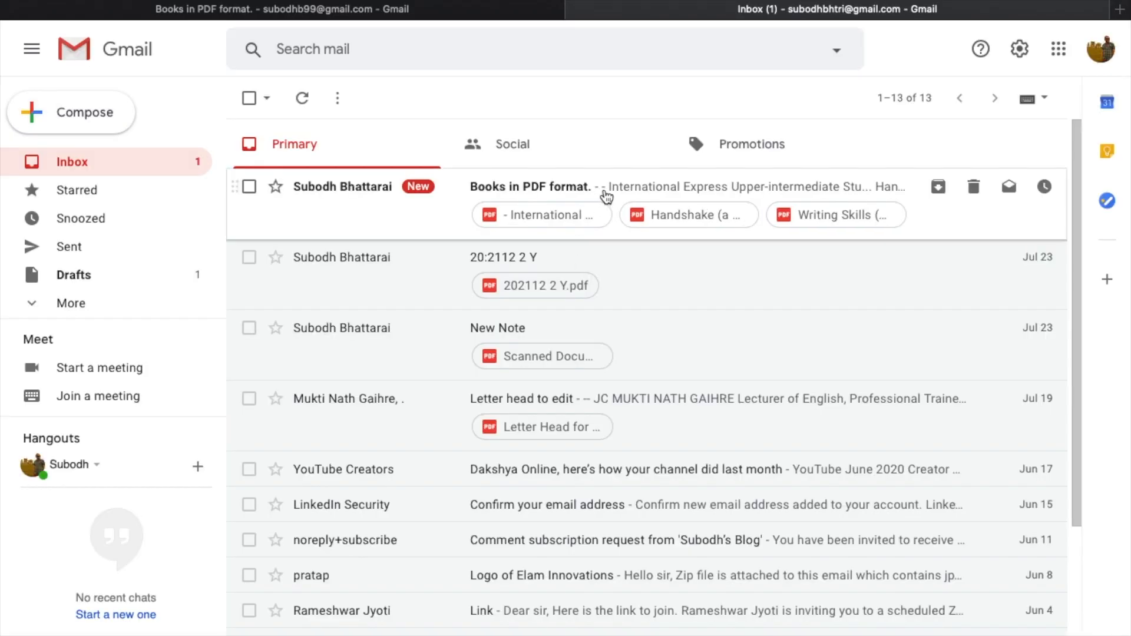
- Open the received email, preview the International Express book and download its PDF
left_click(601, 194)
left_click(372, 584)
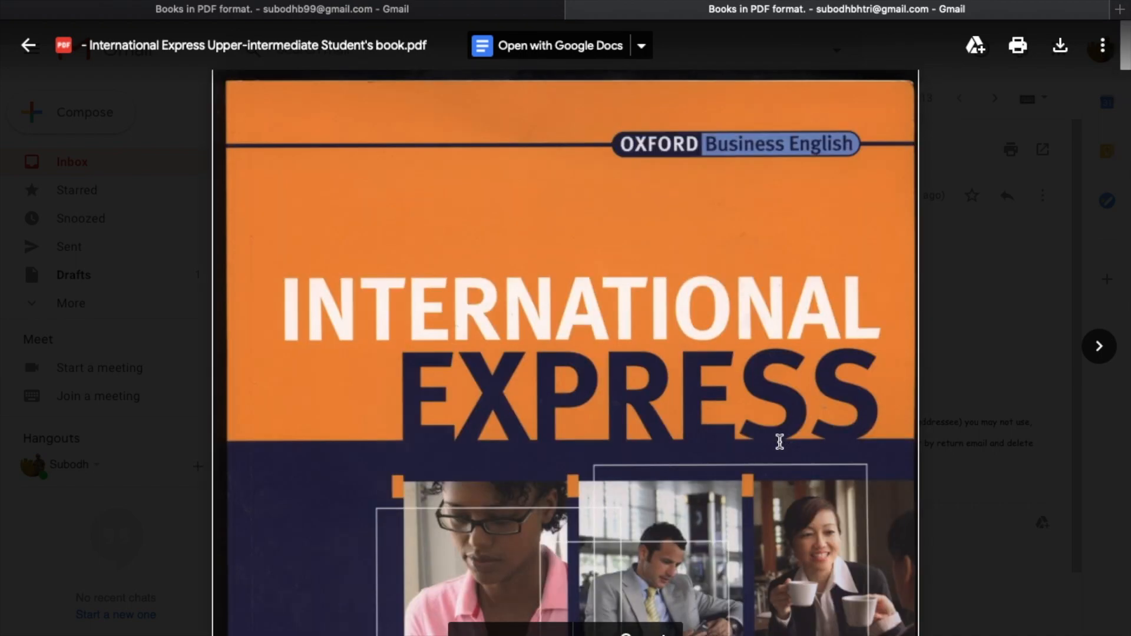
scroll(779, 442, "down", 16)
scroll(780, 442, "up", 18)
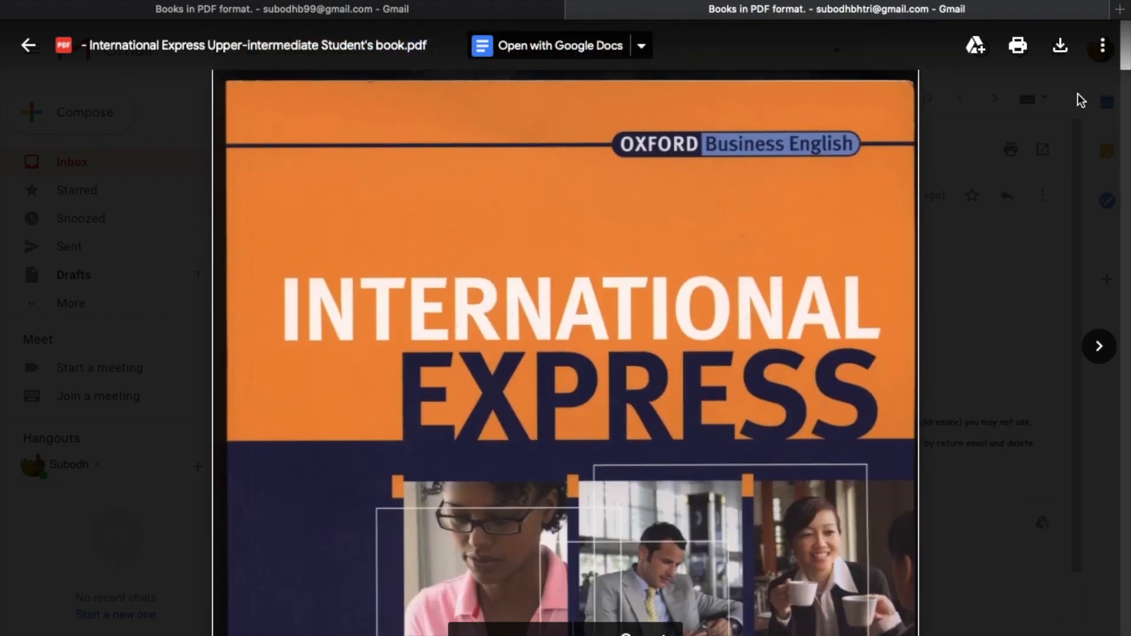
left_click(1062, 47)
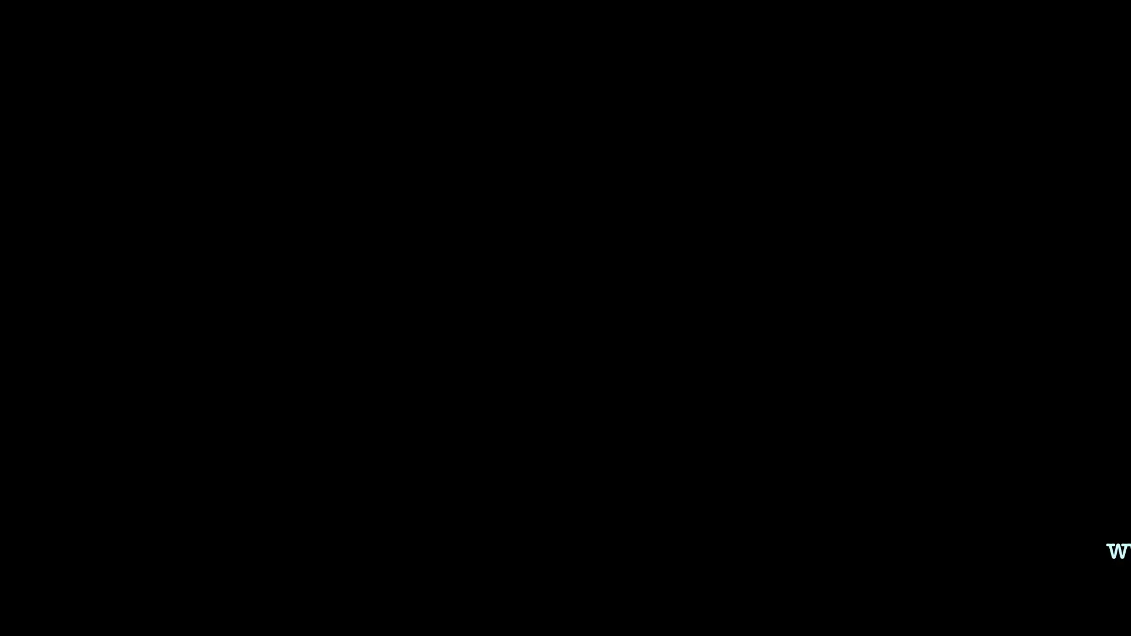